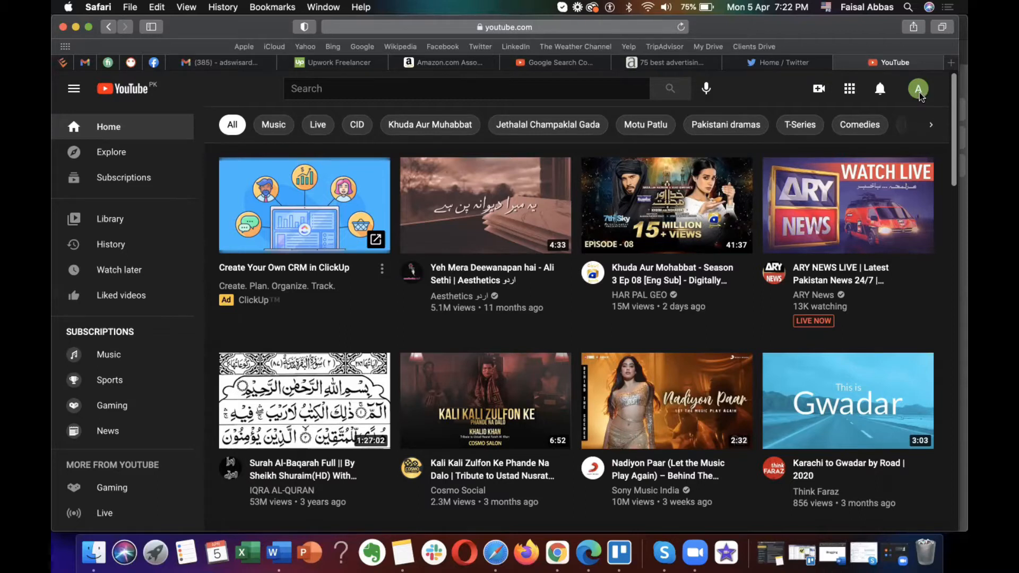
Step: Start creating a YouTube channel from the account and choose to use a custom name for it
left_click(920, 92)
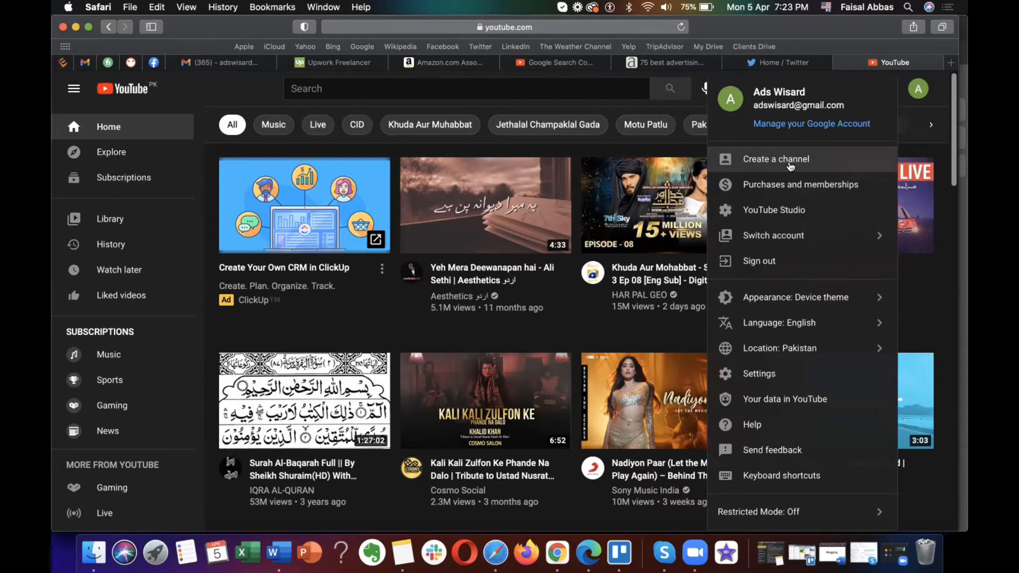
left_click(790, 166)
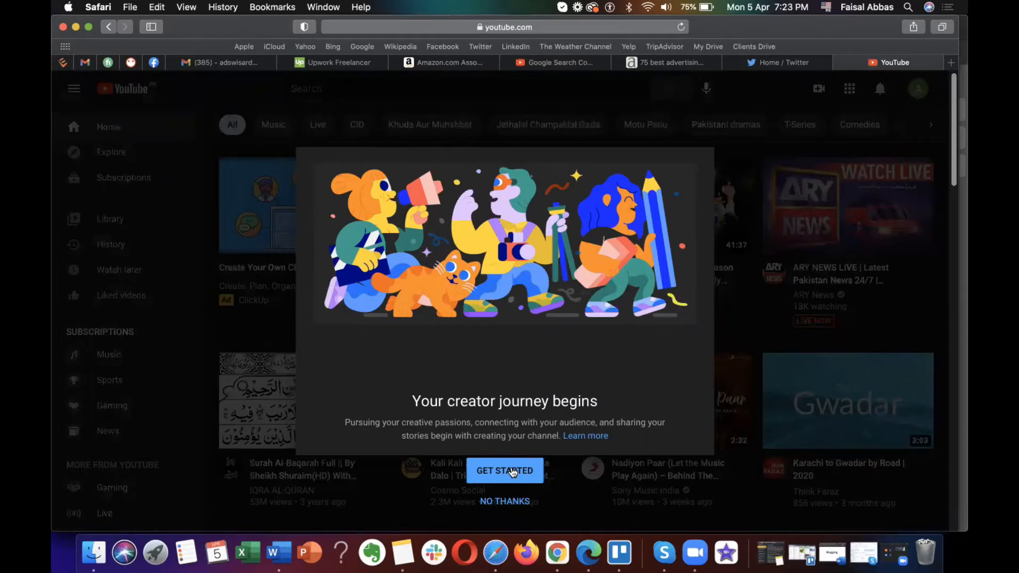
left_click(512, 471)
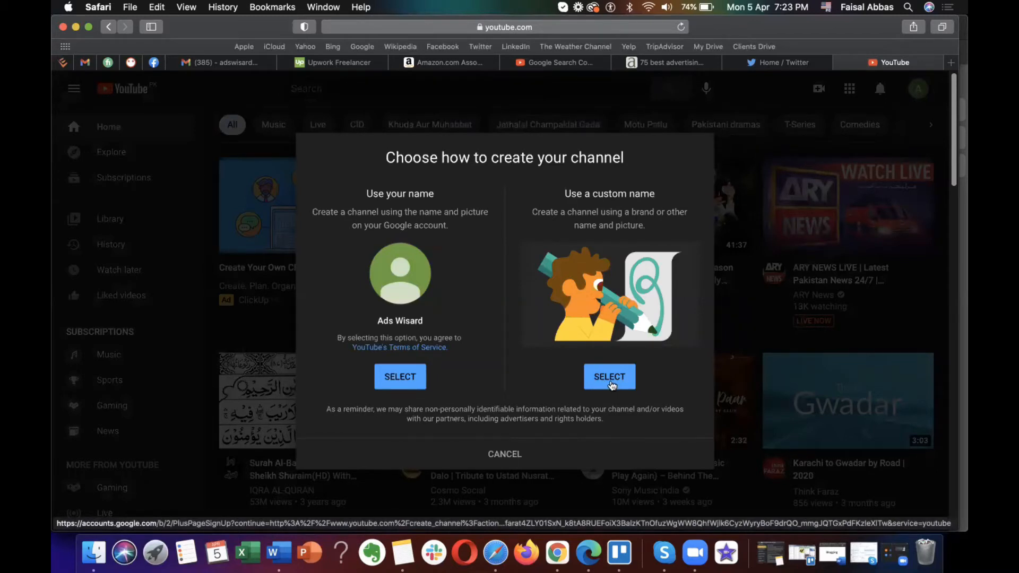
left_click(612, 384)
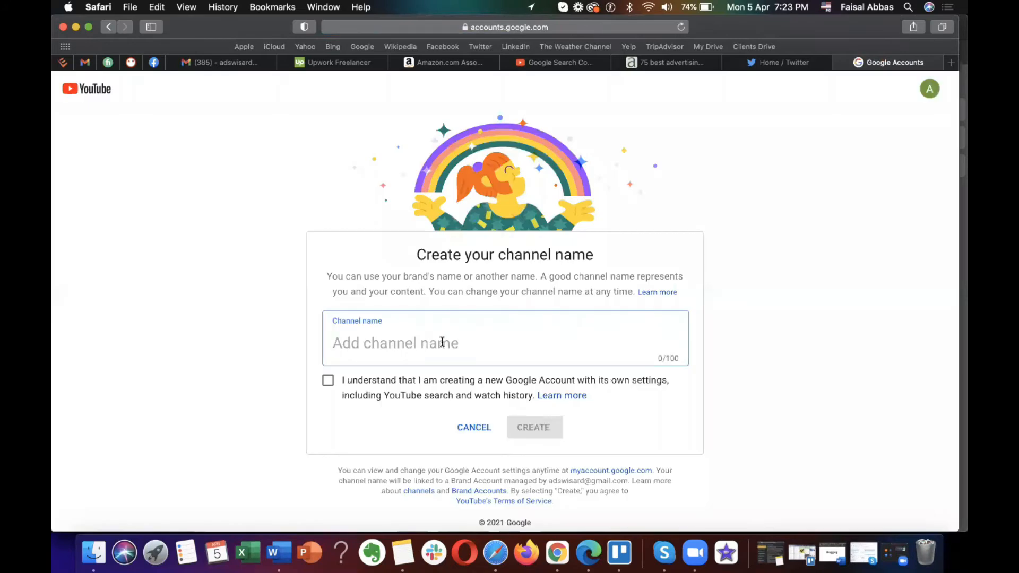
Step: Name the channel "AdsWisard", acknowledge that a new Google Account is being created, and create the channel
type("Ad")
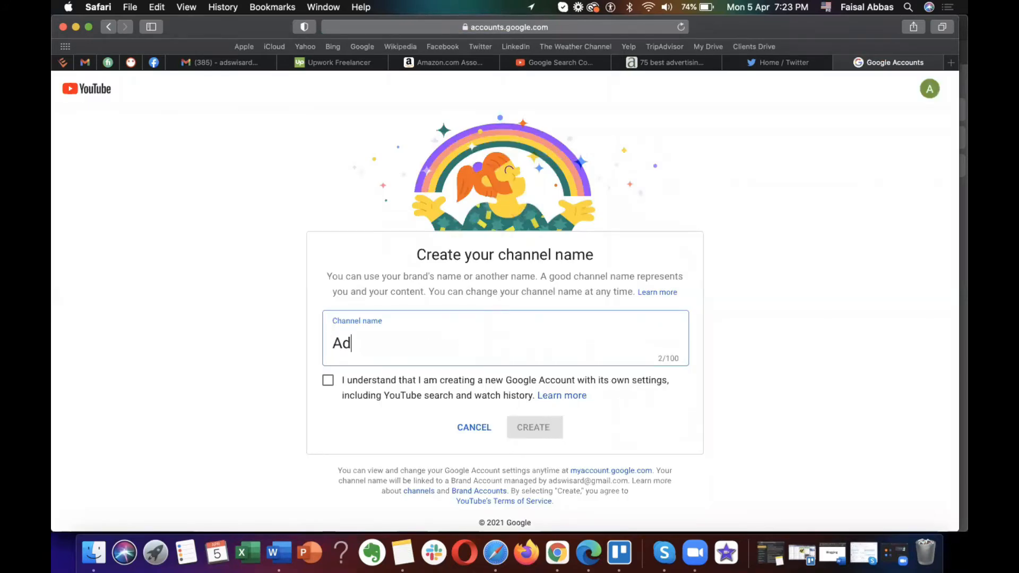
type("sWisard")
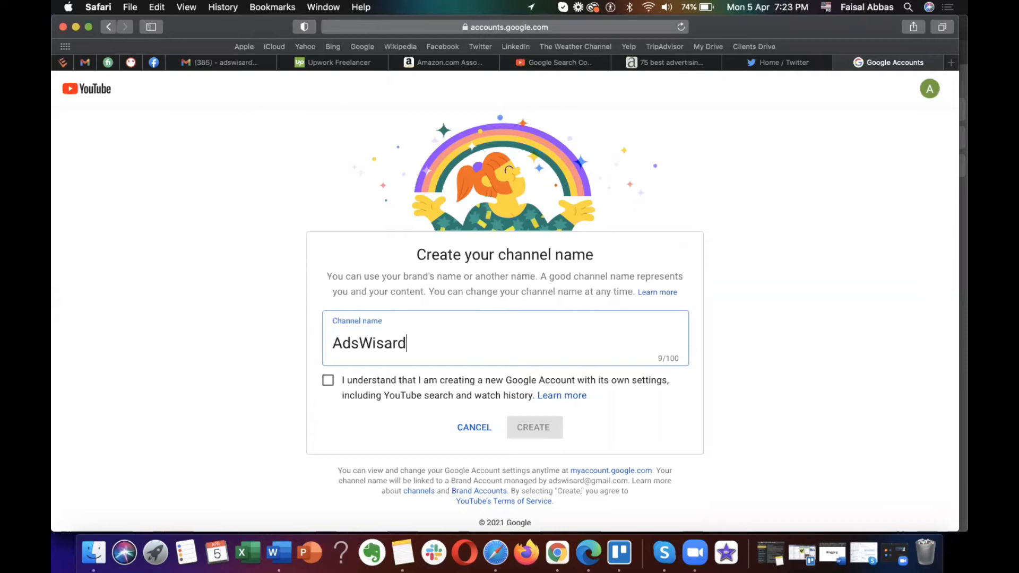
left_click(329, 381)
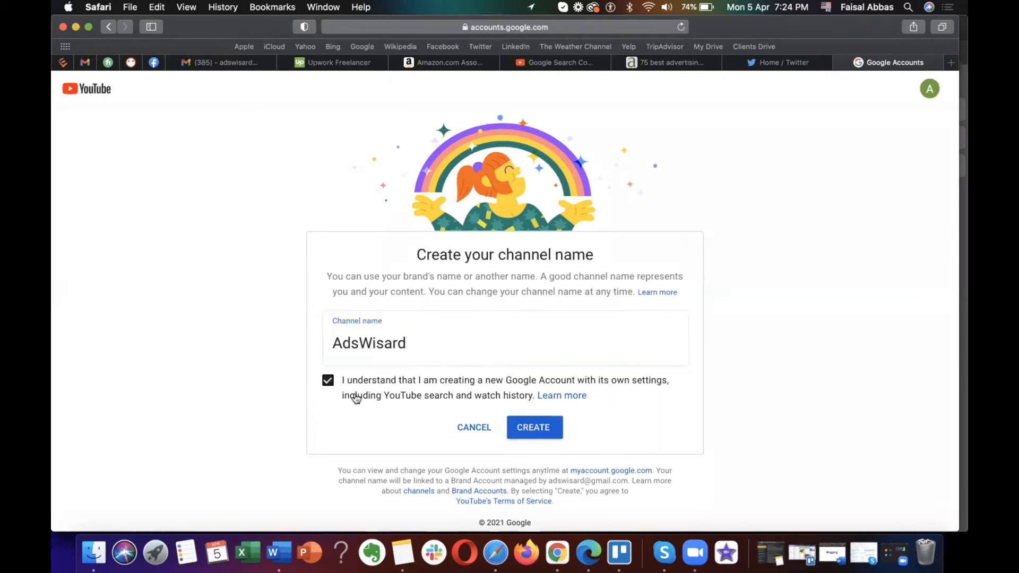
left_click(535, 432)
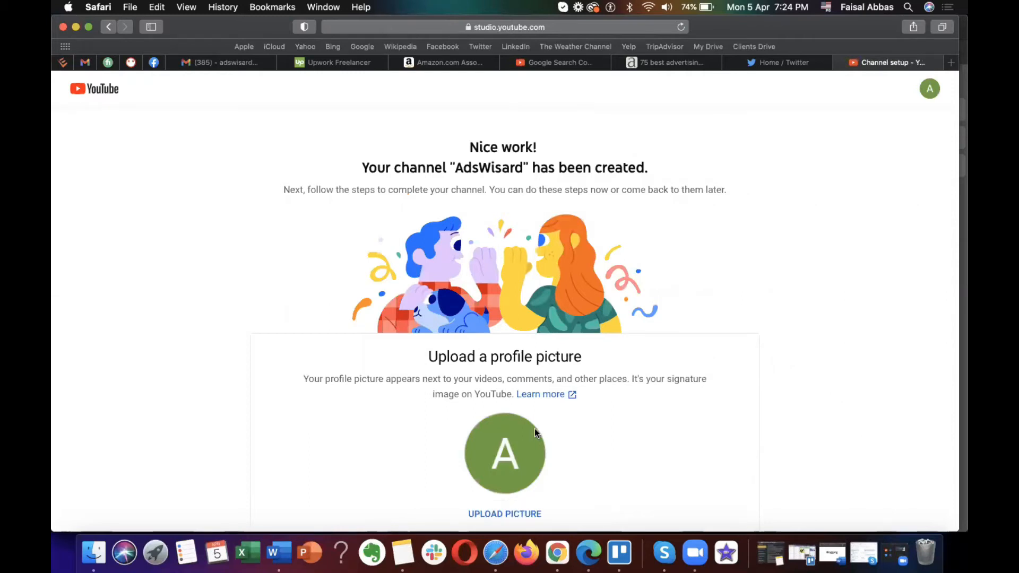
Step: Upload "Ad wisard Final.png" from the previous 30 days' files in Downloads as the channel's profile picture
scroll(492, 214, "down", 2)
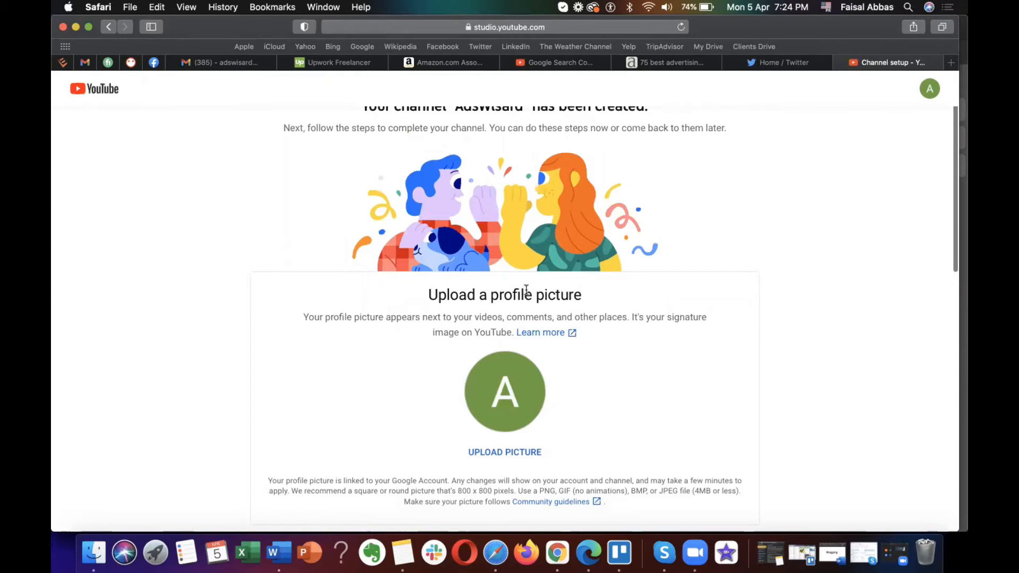
scroll(379, 399, "down", 4)
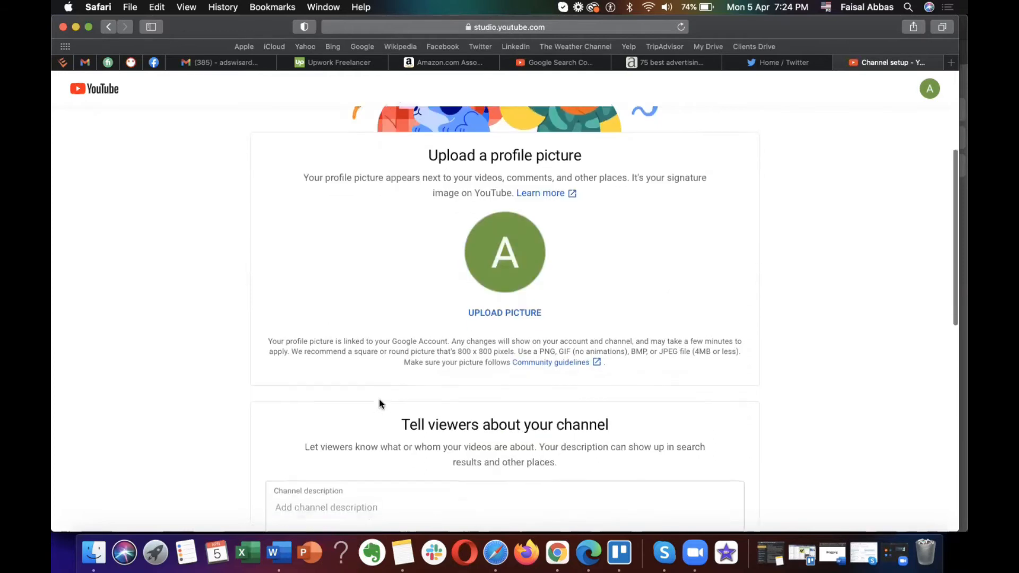
left_click(505, 258)
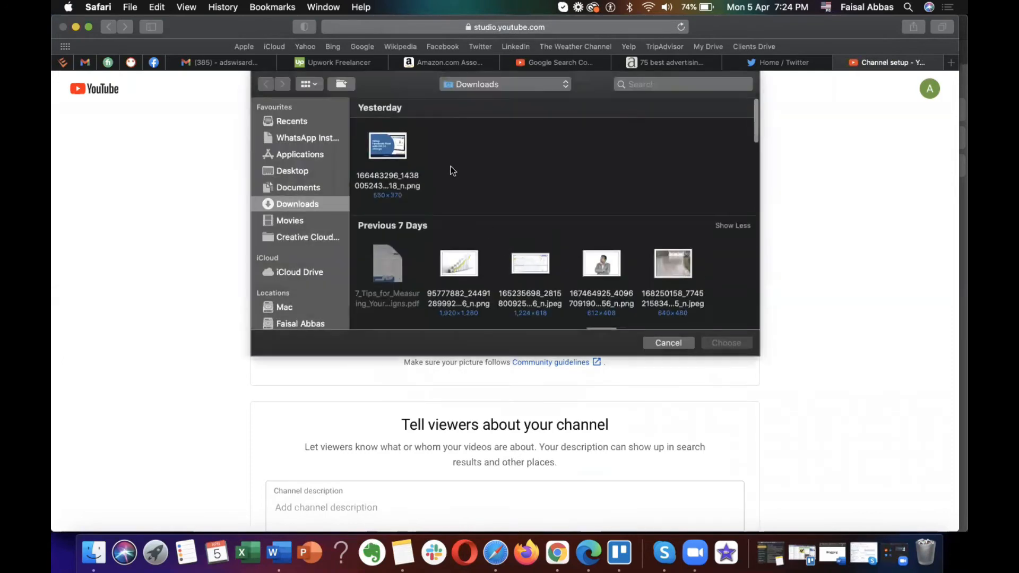
scroll(448, 166, "down", 10)
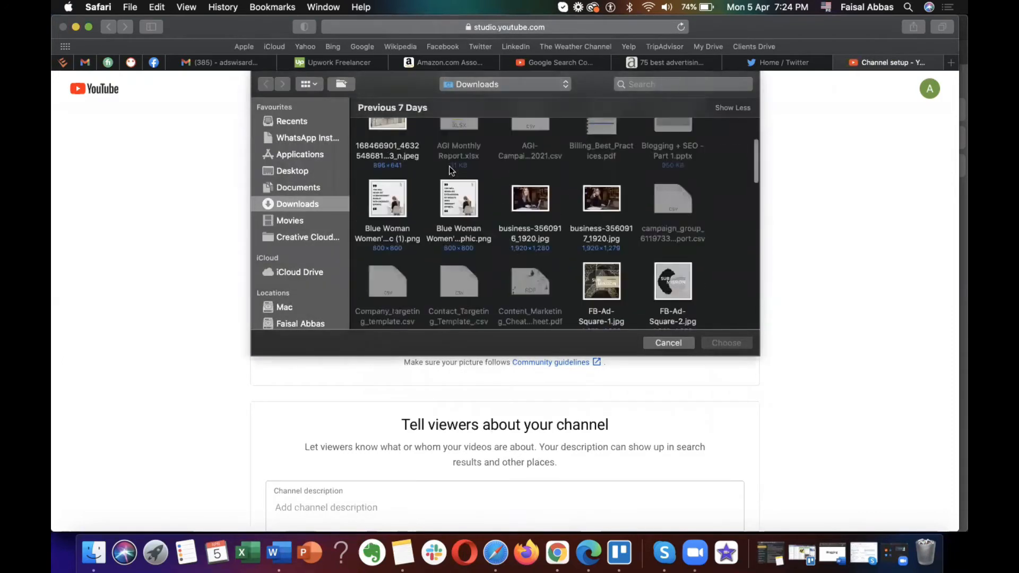
scroll(449, 168, "down", 10)
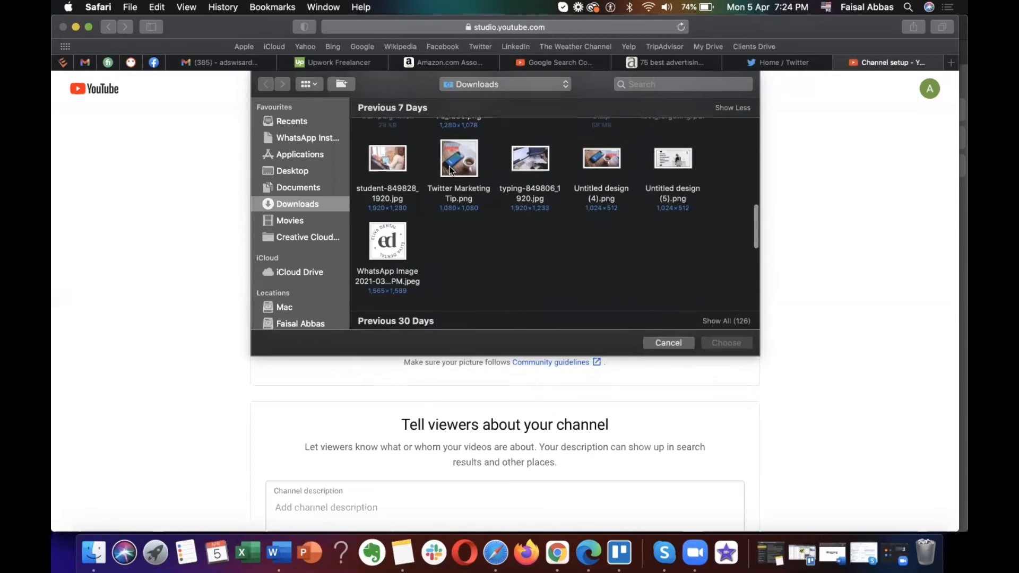
scroll(448, 167, "down", 3)
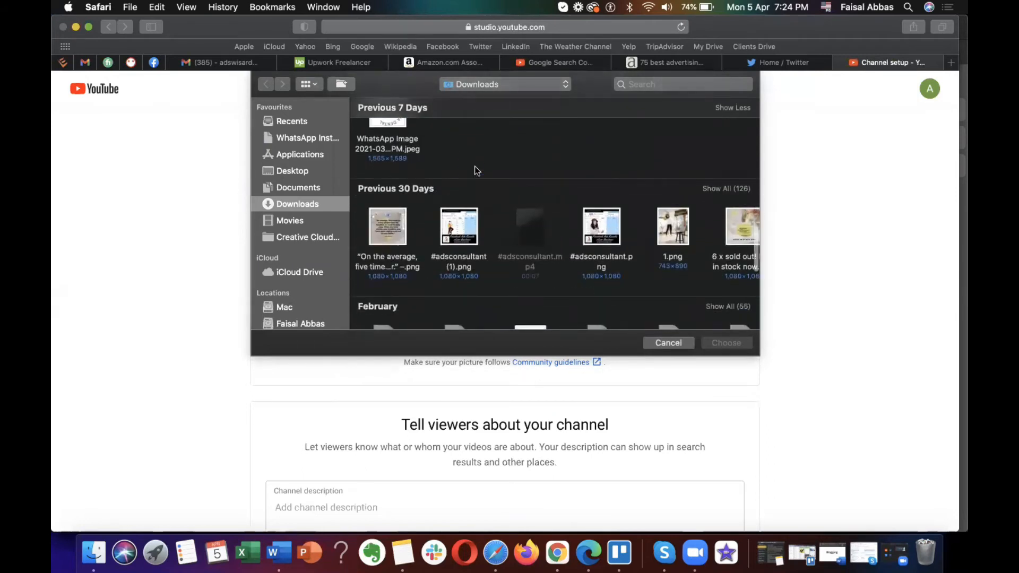
left_click(727, 189)
scroll(527, 237, "down", 10)
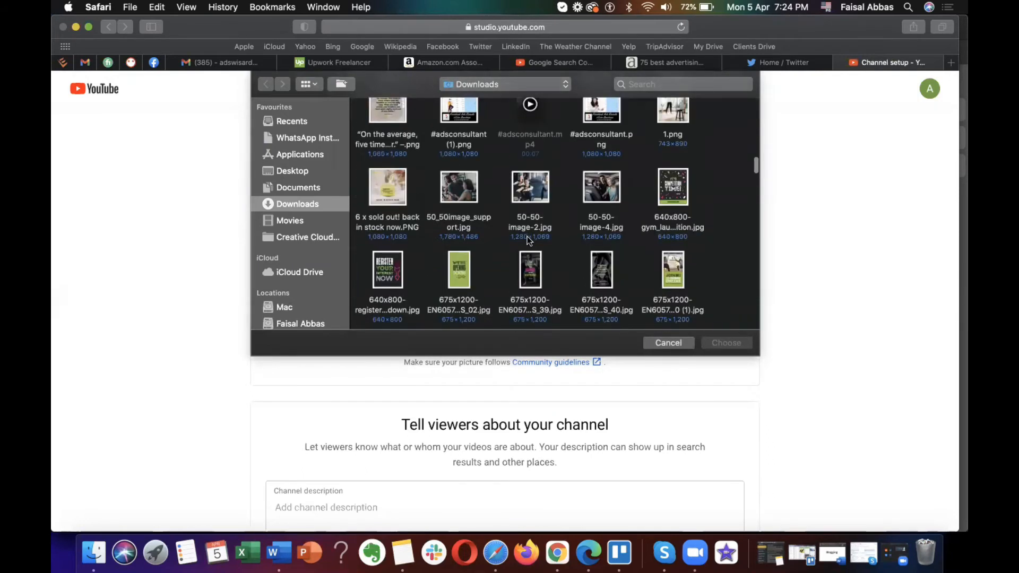
scroll(526, 236, "down", 8)
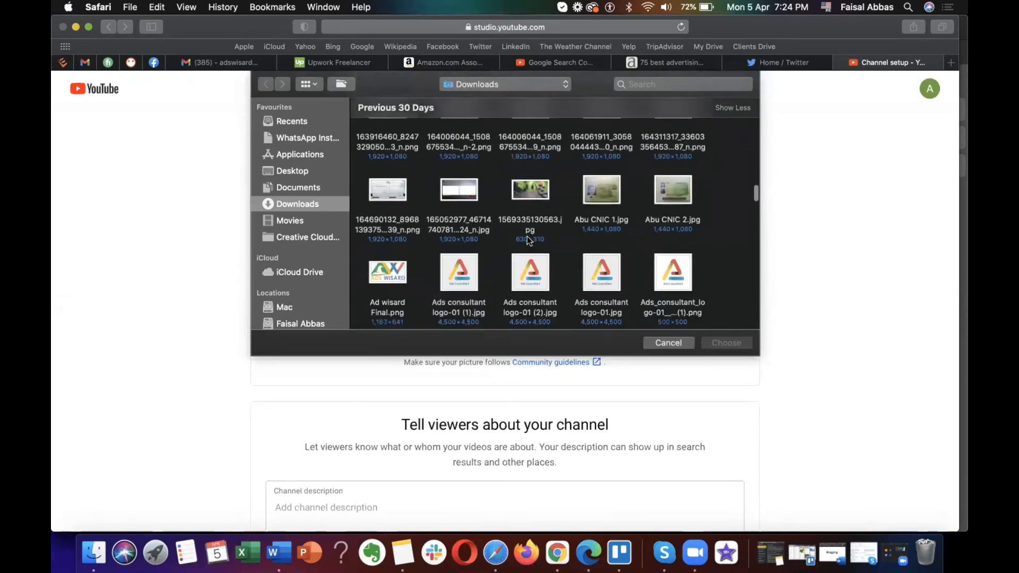
left_click(387, 226)
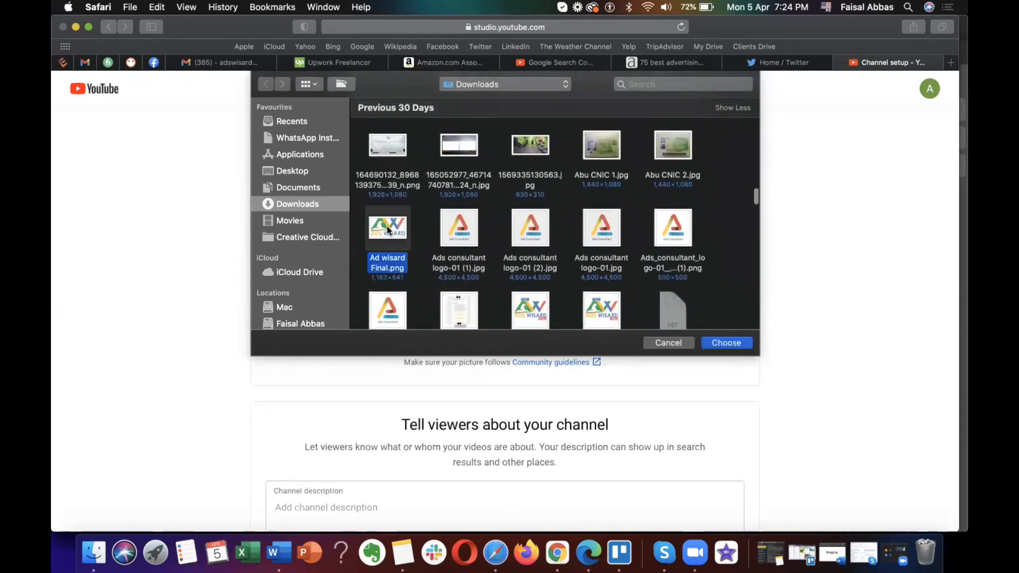
double_click(387, 226)
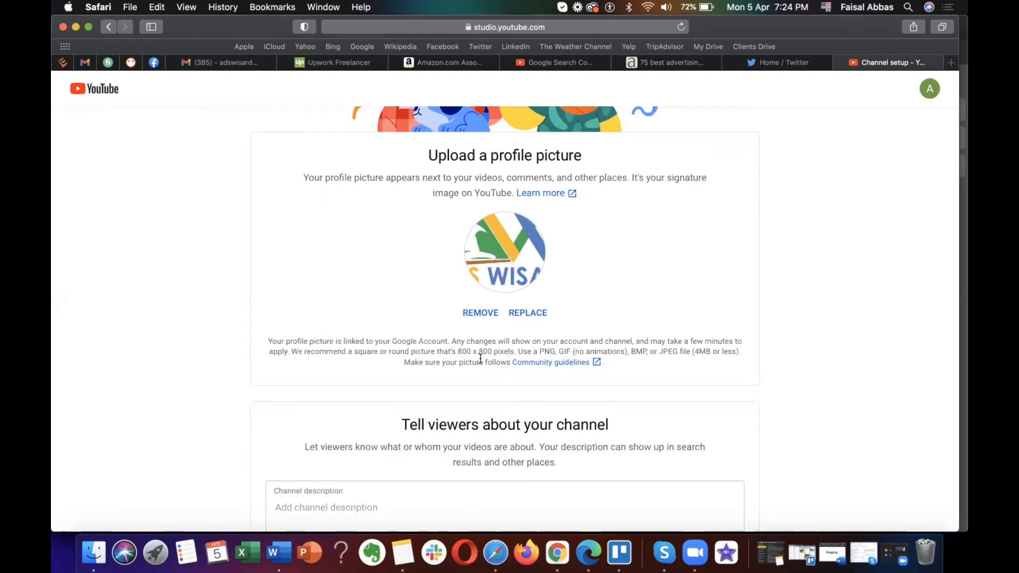
left_click_drag(458, 351, 492, 350)
Step: Begin the channel description with "In this channel, you'll learn about ads creation and management. I'm going to discuss:"
scroll(620, 245, "down", 5)
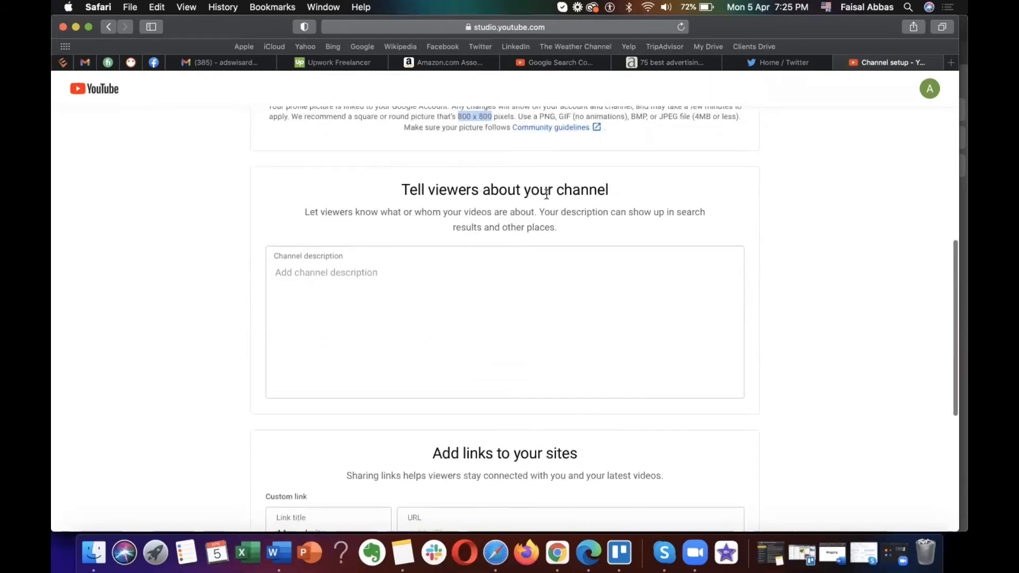
left_click(387, 280)
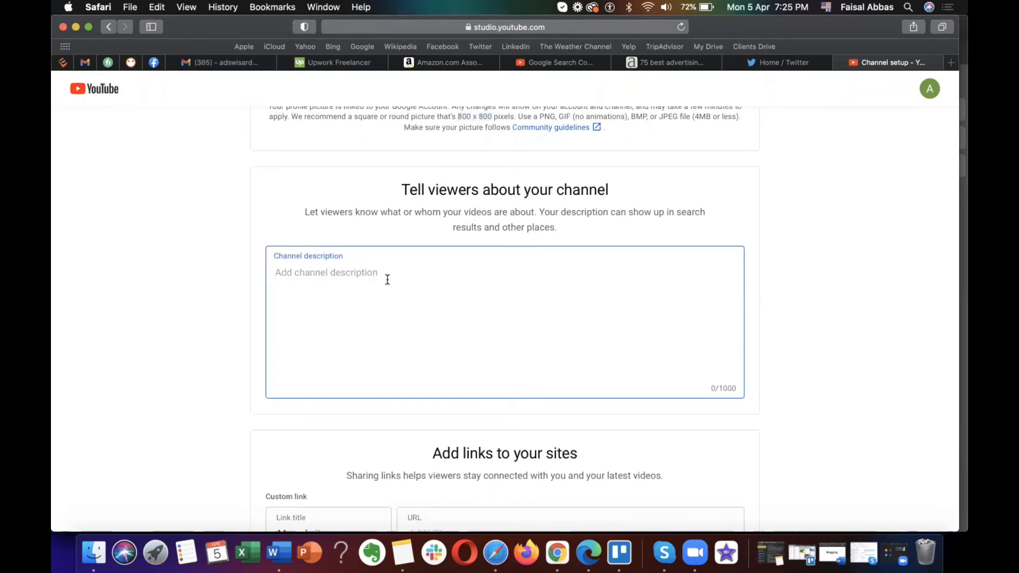
type("In this ")
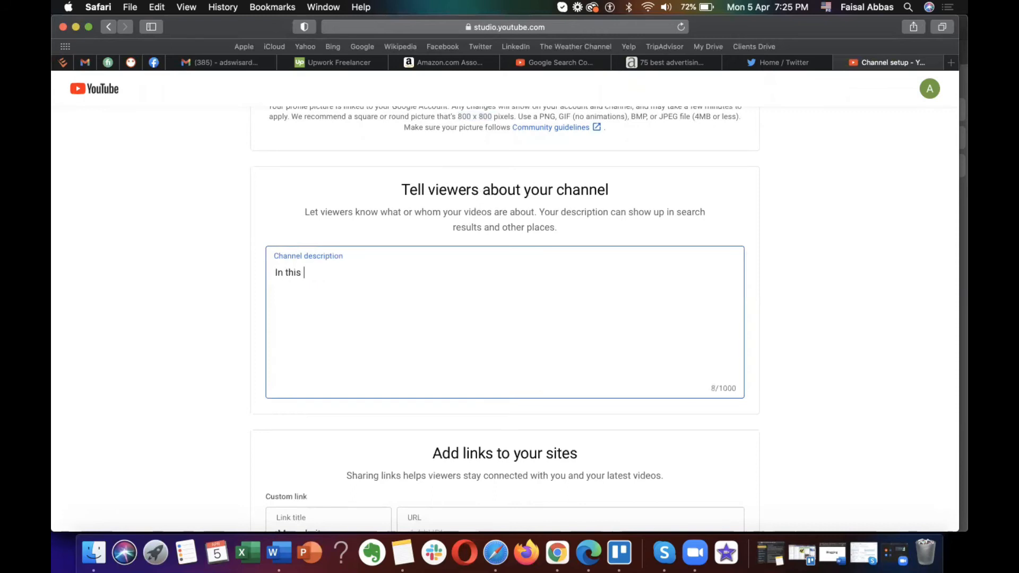
type("channel, you'll learn about ")
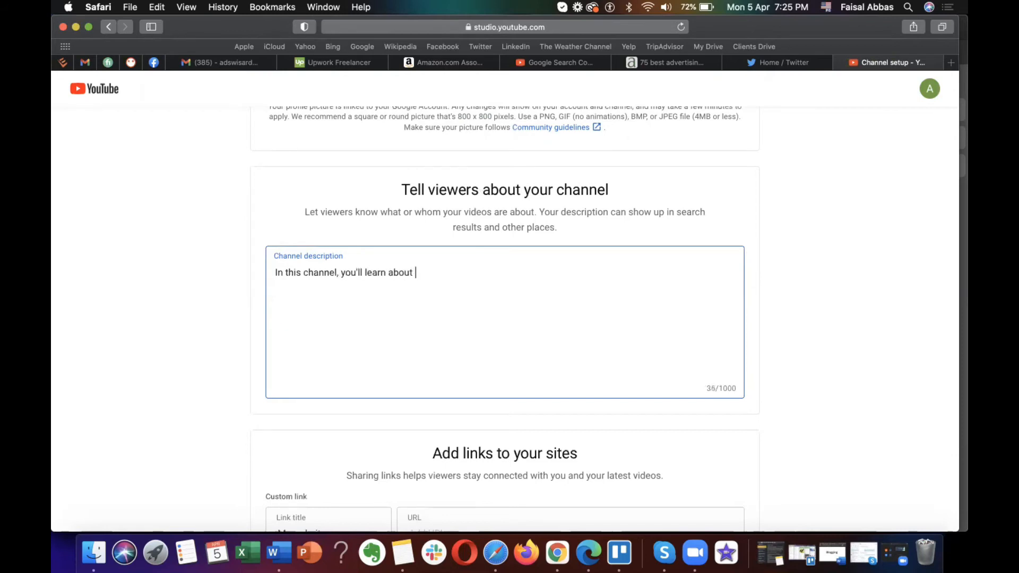
type("ads creati")
type("on and managem")
type("ent")
type("I'm oging")
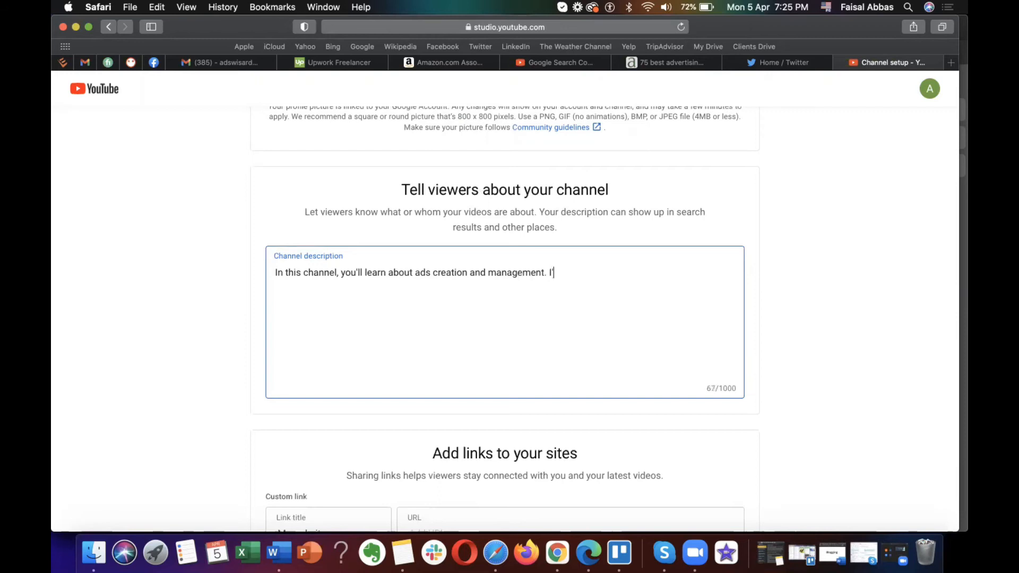
key("BackSpace")
key("BackSpace")
key("BackSpace")
key("BackSpace")
key("BackSpace")
type("going to discuss:")
key("Return")
Step: Add a numbered list to the channel description, one item per line: Facebook Ads, Google Ads, LinkedIn Ads, Twitter Ads, SnapChat Ads
type("1. Fac")
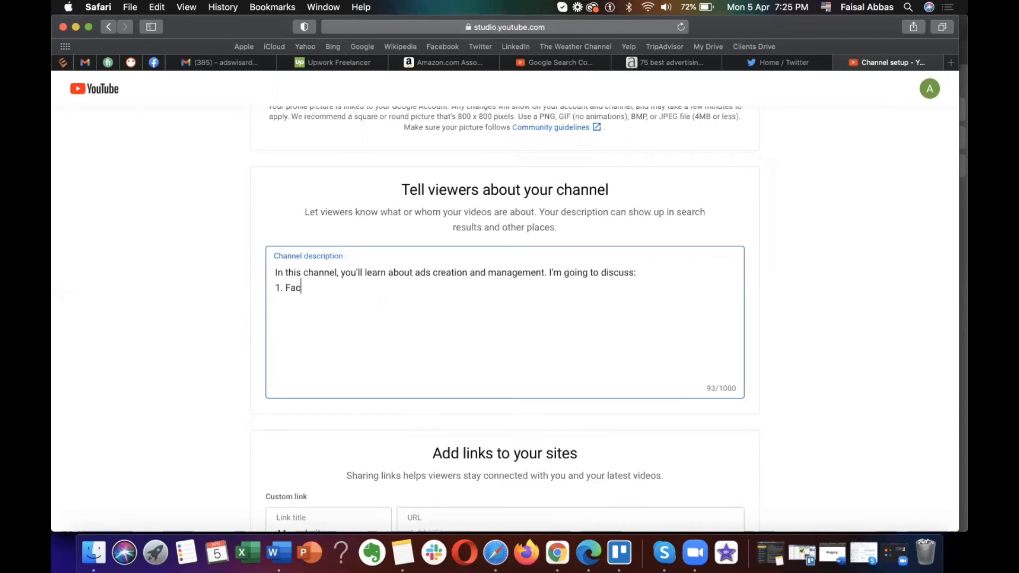
type("ebook Ads ")
type("2. Goog")
type("le Ads")
key("Return")
type("3. LinkedIn Ads")
key("Return")
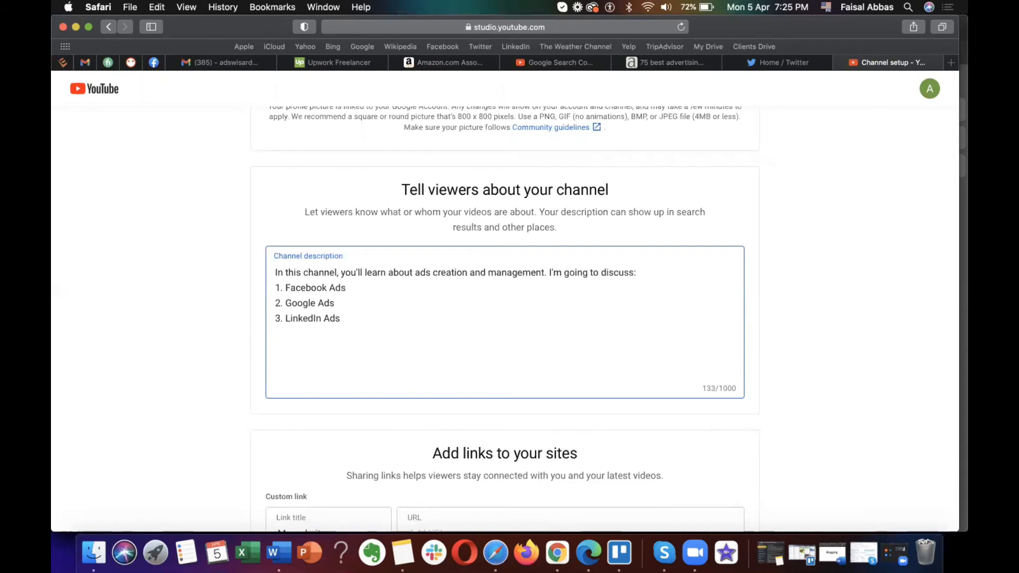
type("4. Twitter Ads")
key("Return")
type("5. Snam")
key("BackSpace")
type("pChat Ads")
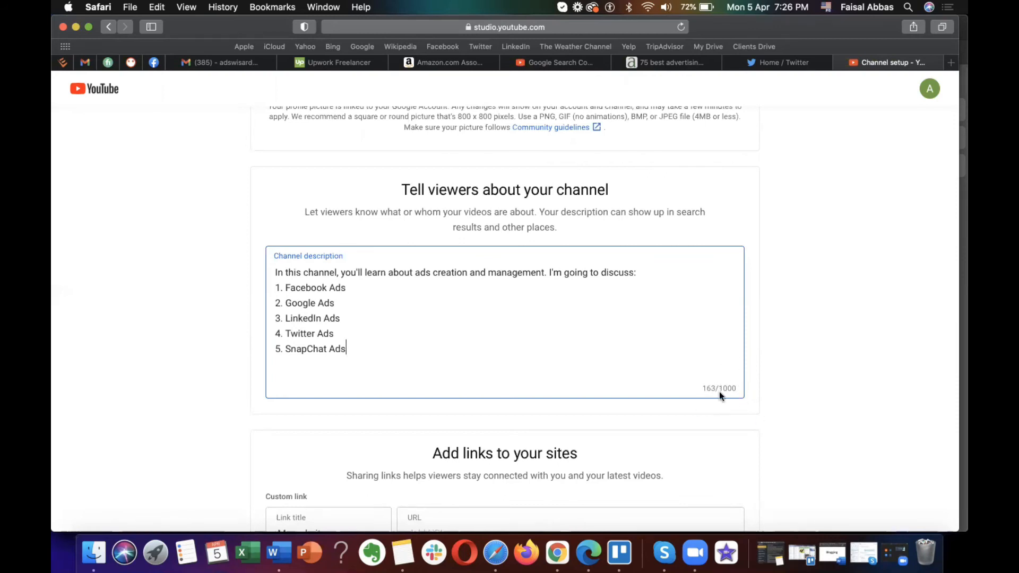
Step: Leave the website and social links empty, then save the channel setup and continue
scroll(719, 395, "down", 10)
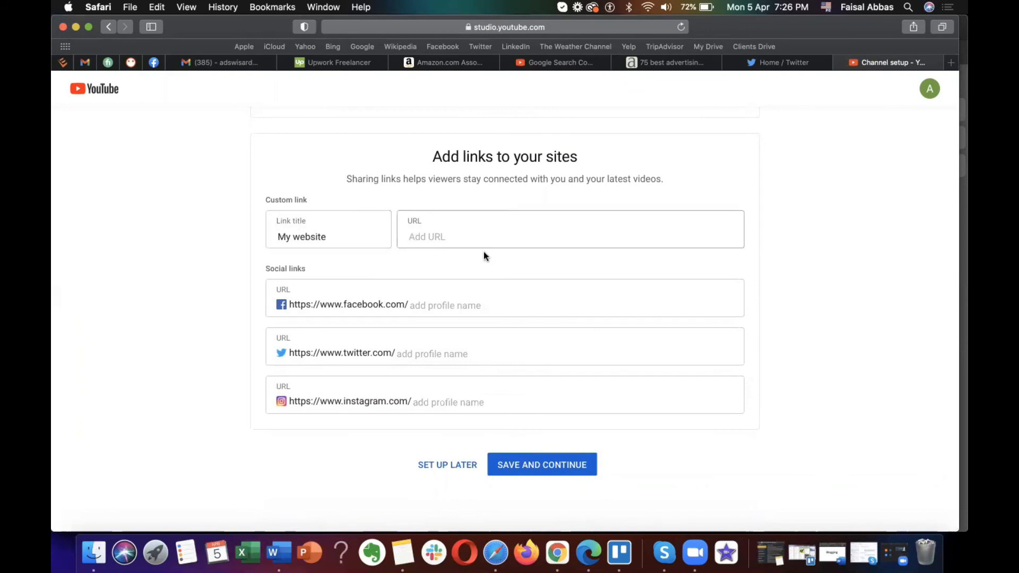
left_click(457, 243)
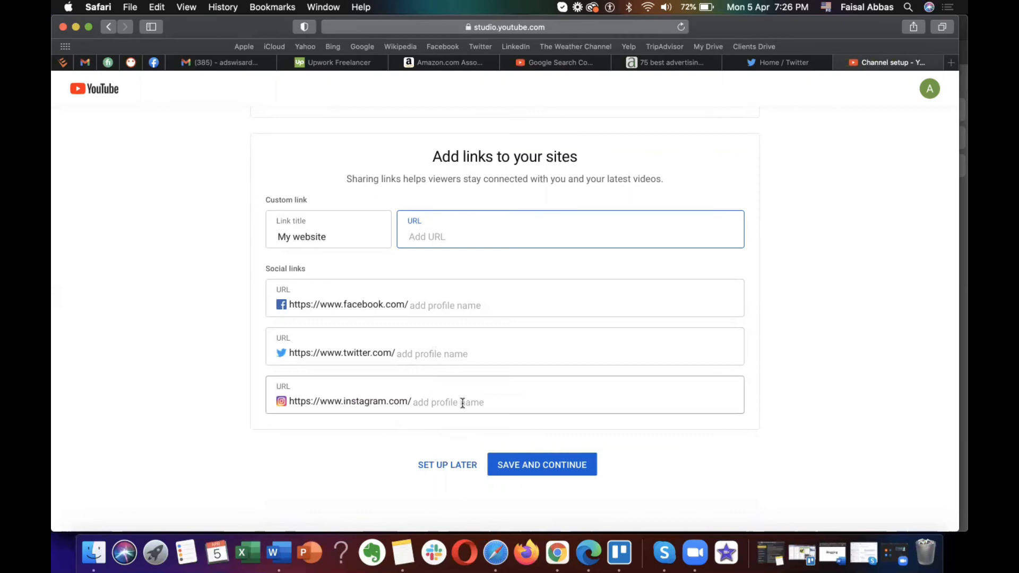
left_click(539, 466)
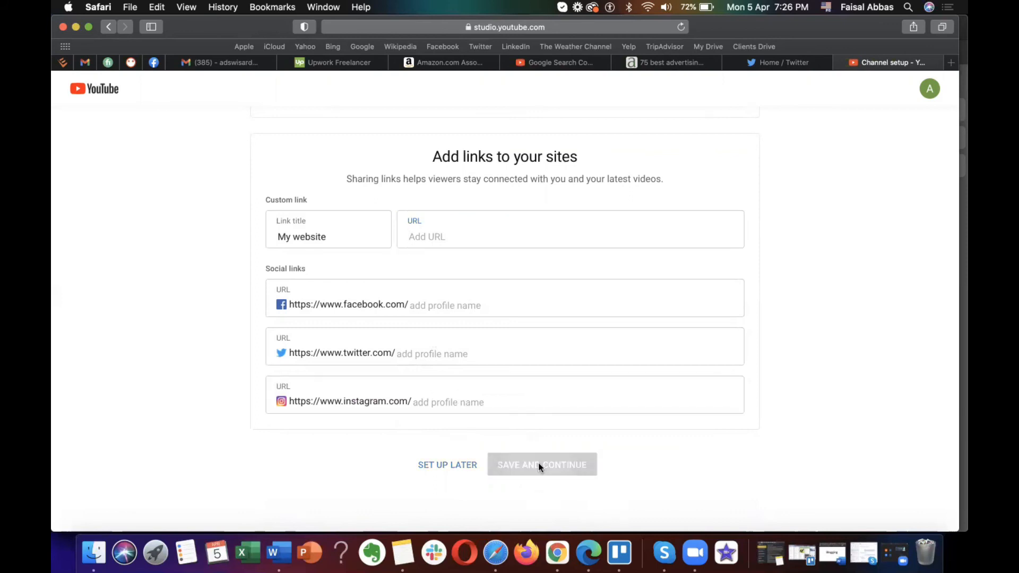